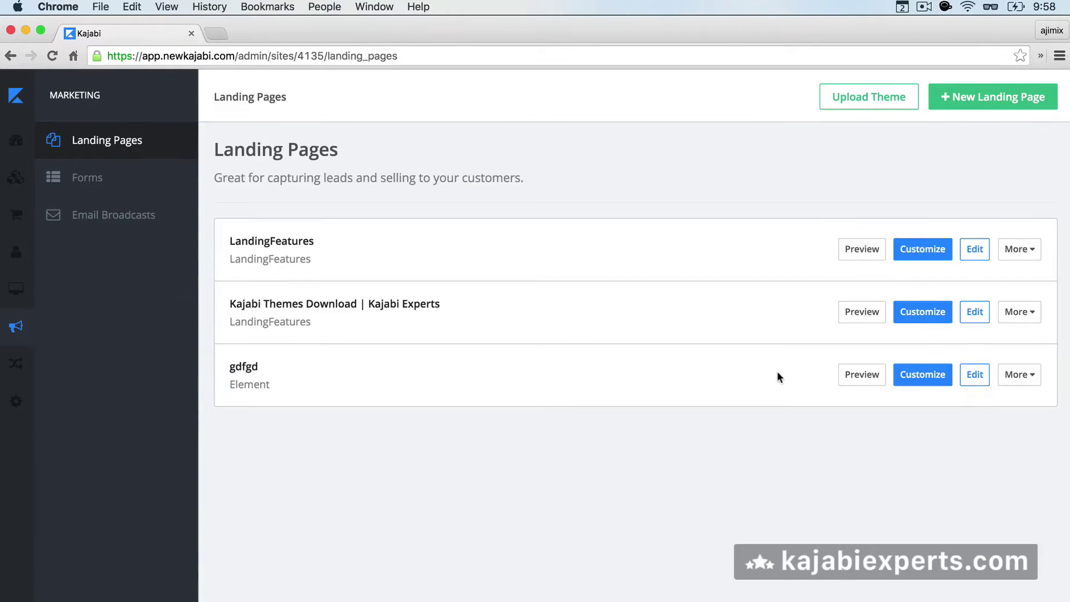
# Open the gdfgd landing page in the Customize editor and bring up its Video section settings.
pyautogui.click(925, 383)
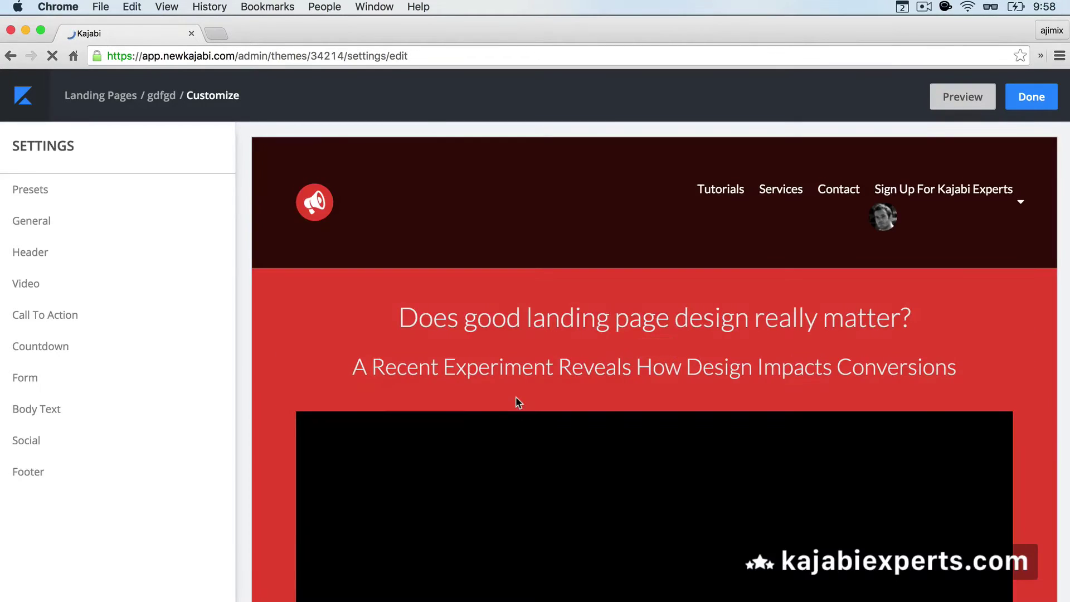
pyautogui.scroll(-4, 516, 399)
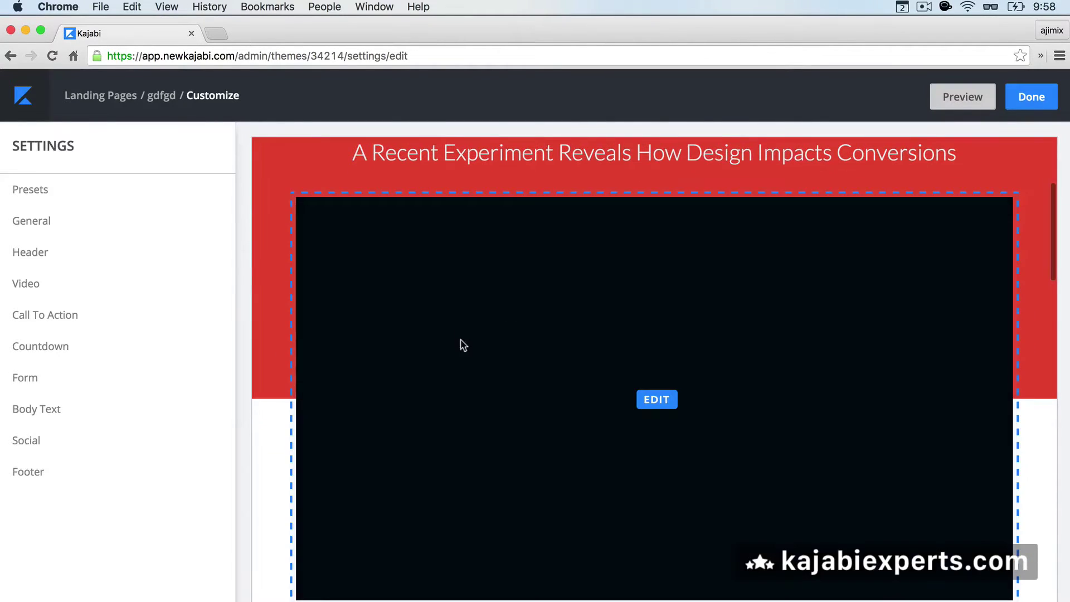
pyautogui.click(583, 375)
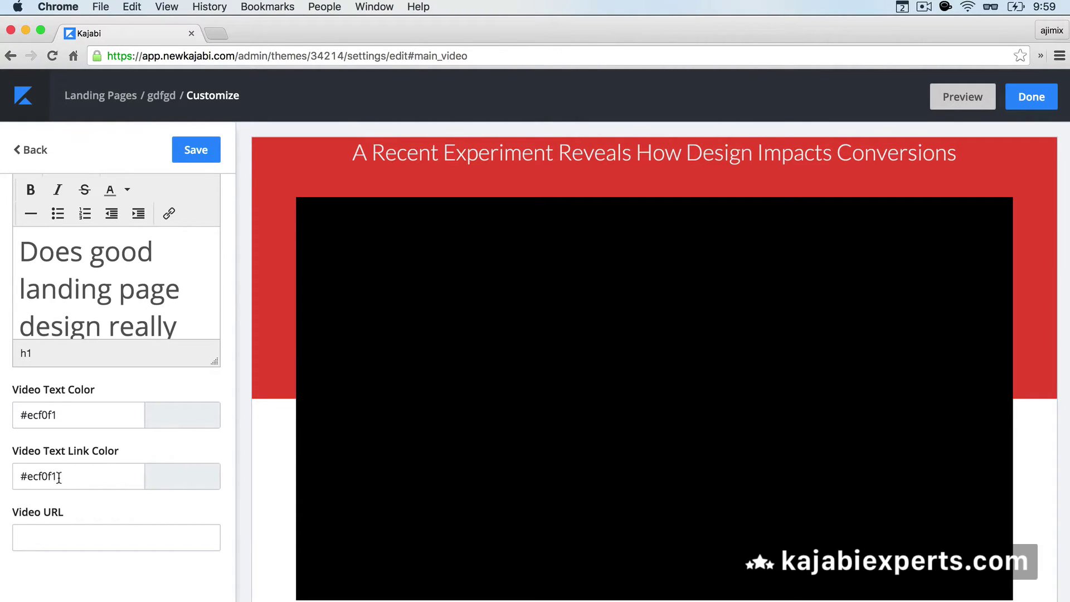
pyautogui.scroll(5, 58, 476)
pyautogui.scroll(-1, 58, 477)
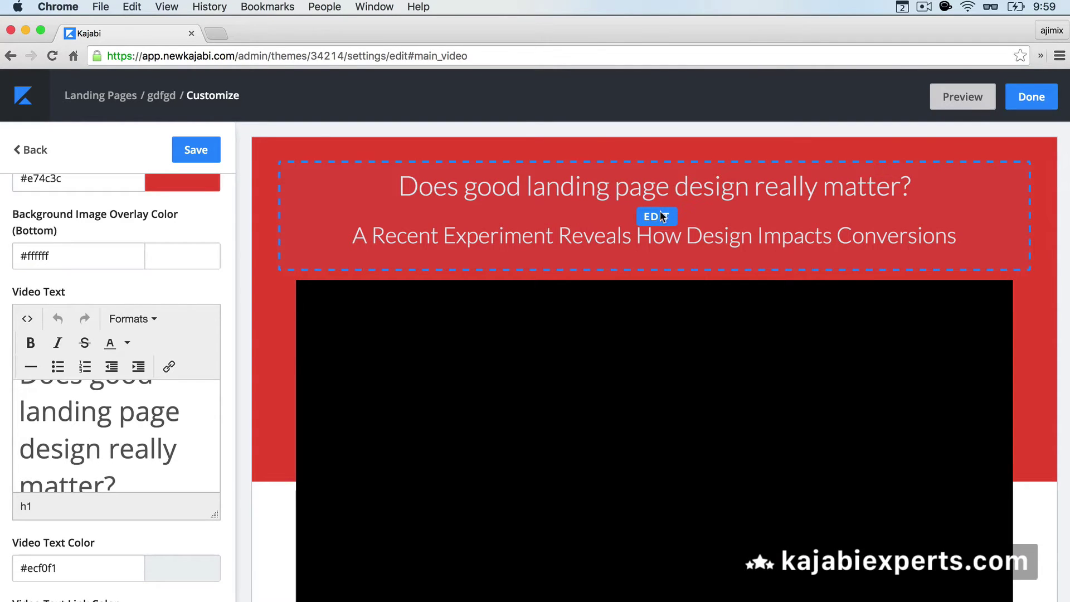
pyautogui.scroll(-5, 577, 222)
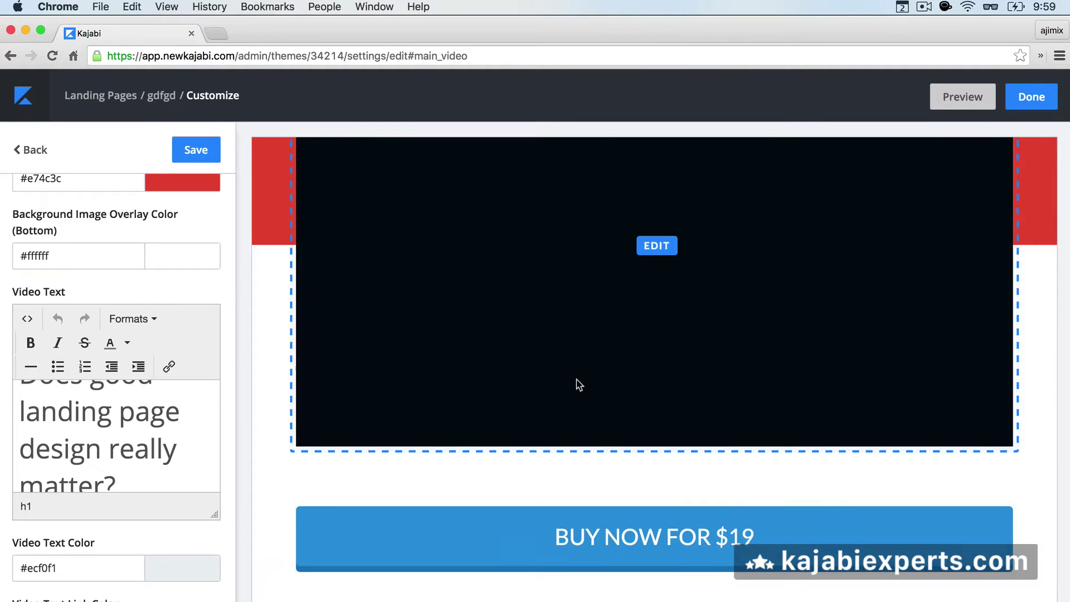
pyautogui.scroll(4, 579, 384)
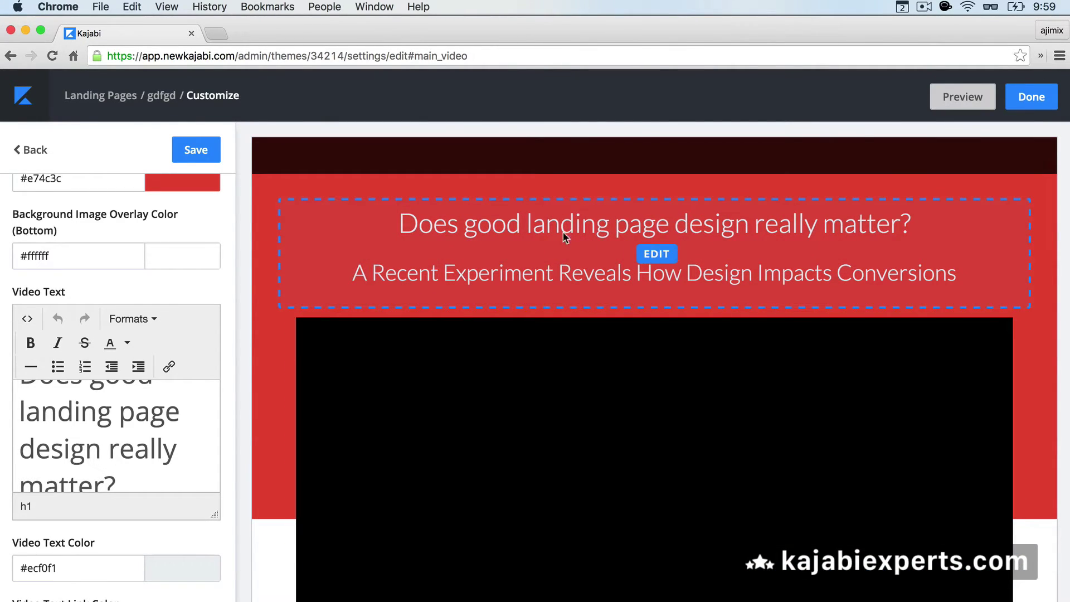
# Paste the 560×315 YouTube iframe into the Video Text source on a new line after the </h2> and apply it.
pyautogui.click(657, 254)
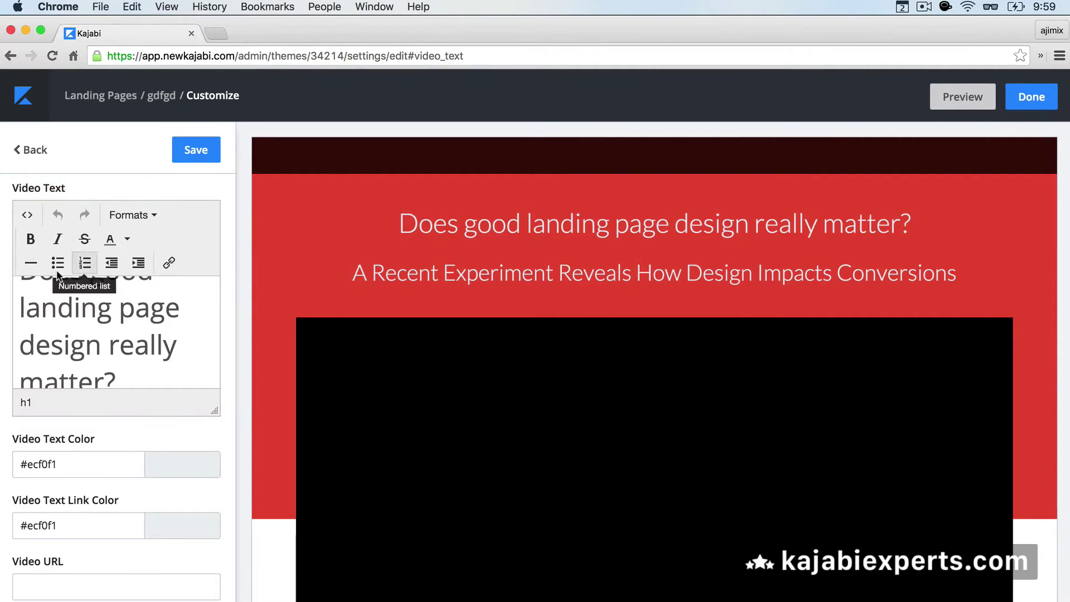
pyautogui.click(31, 219)
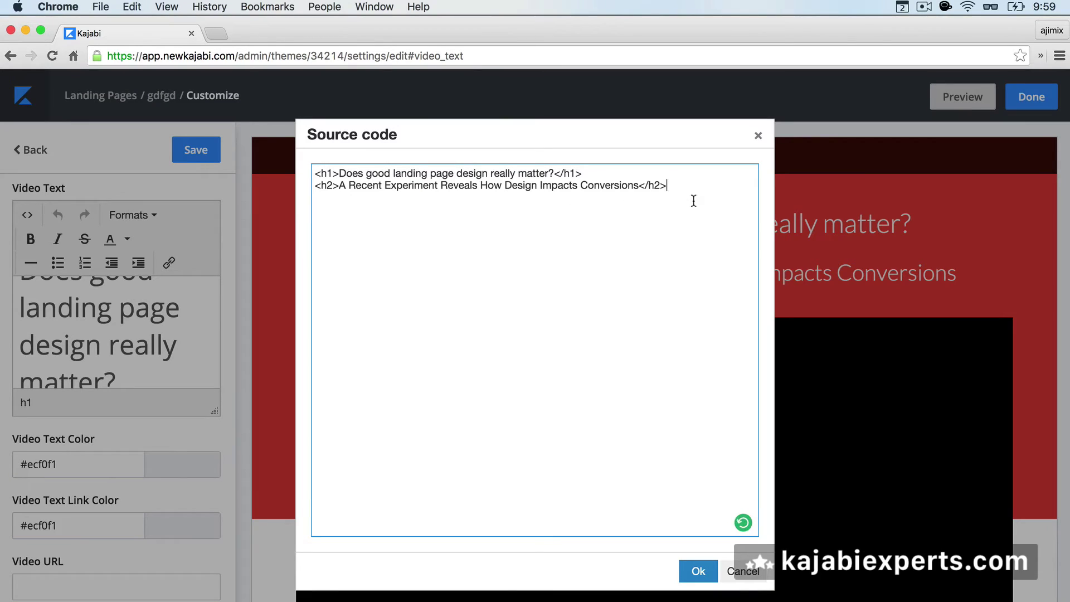
pyautogui.press('Return')
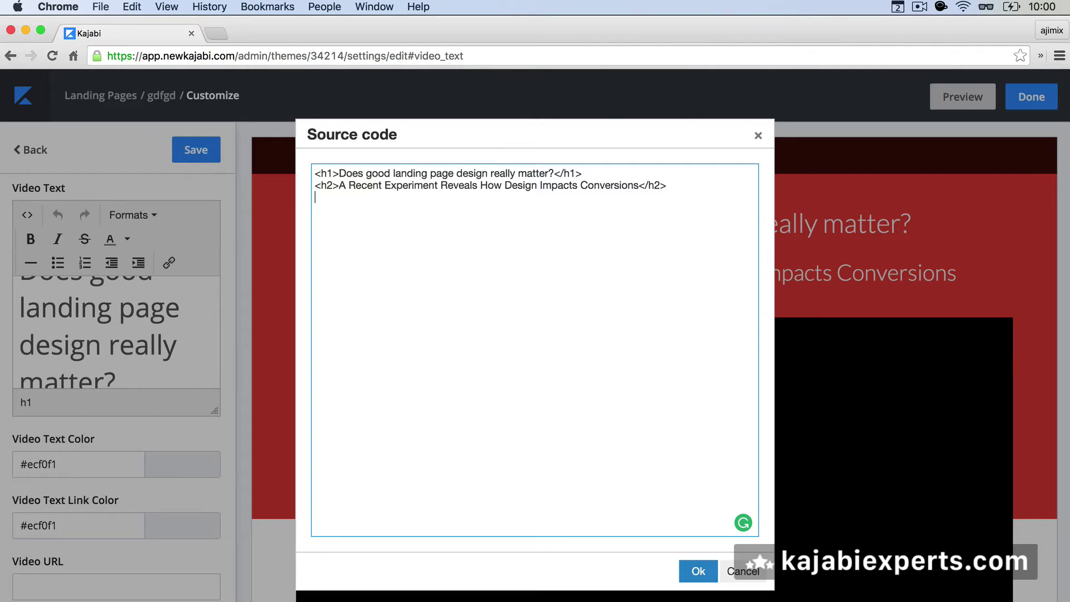
pyautogui.press('super+v')
pyautogui.write('<iframe width="560" height="315" src="https://www.youtube.com/embed/ZBpkvR2-nQo?rel=0&amp;controls=0&amp;showinfo=0" frameborder="0" allowfullscreen></iframe>')
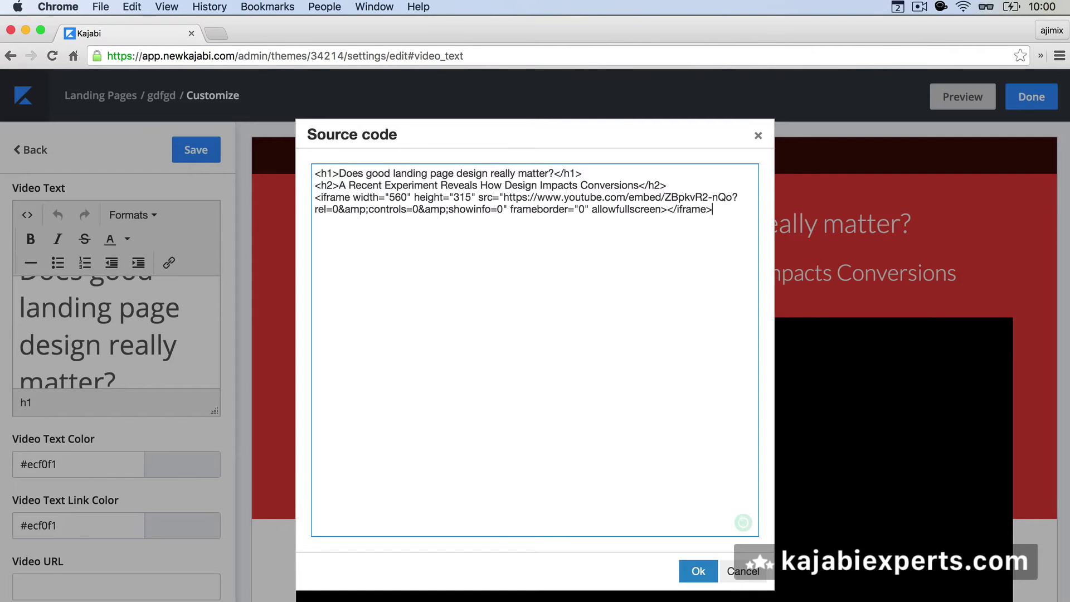
pyautogui.click(691, 571)
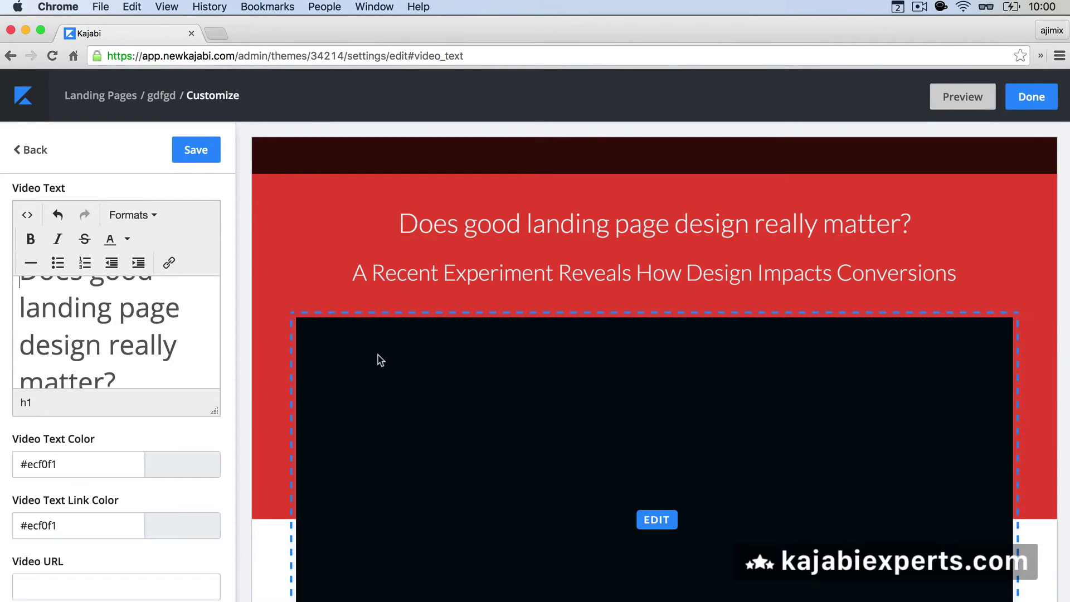
# Save the page, confirm the YouTube player under the subtitle, and launch the live preview.
pyautogui.click(204, 158)
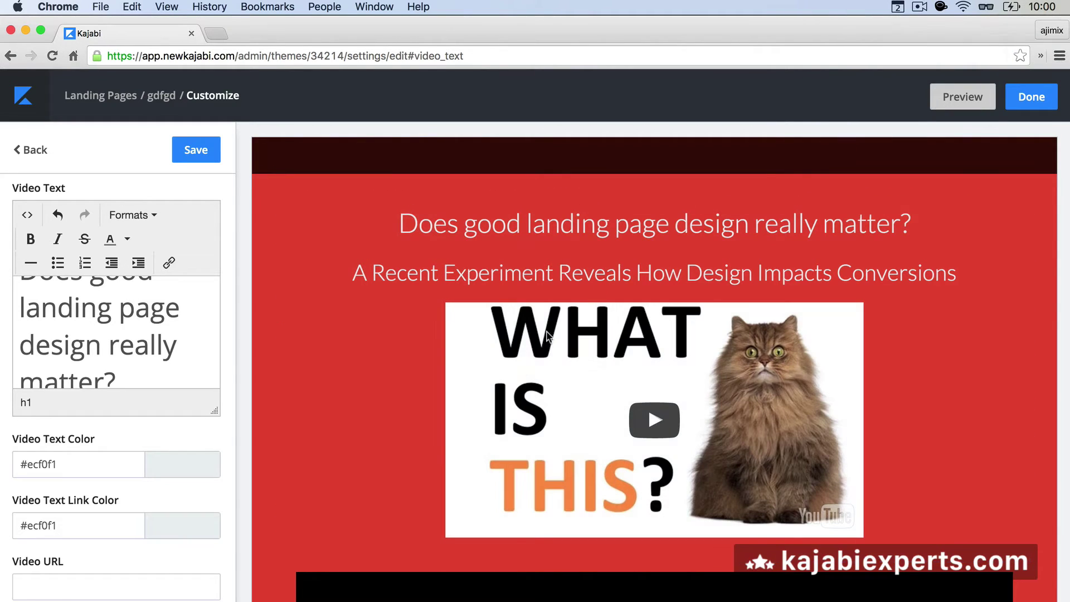
pyautogui.moveTo(617, 390)
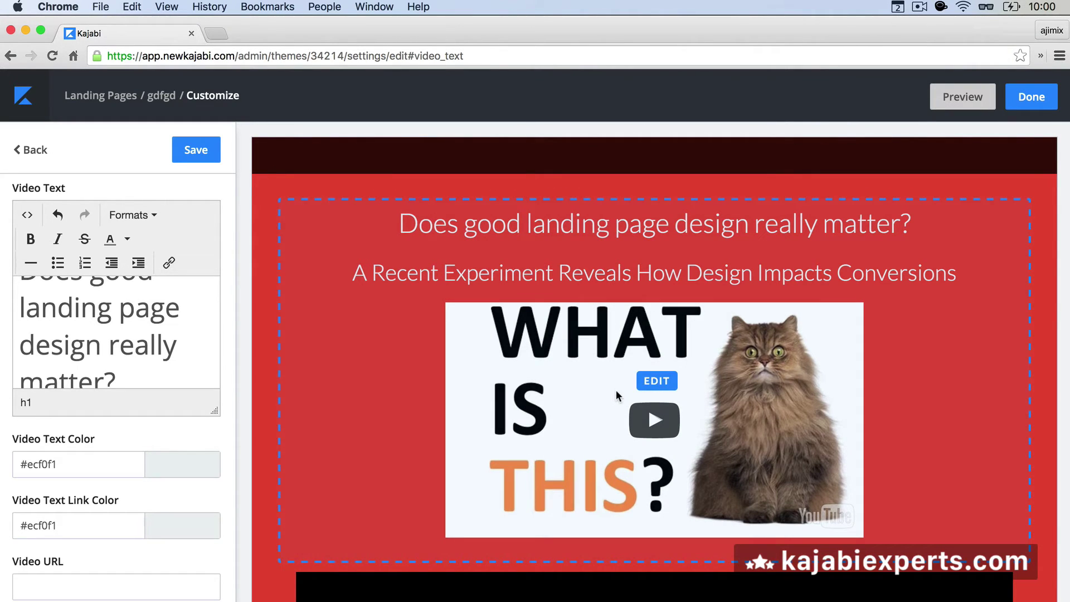
pyautogui.scroll(-5, 507, 360)
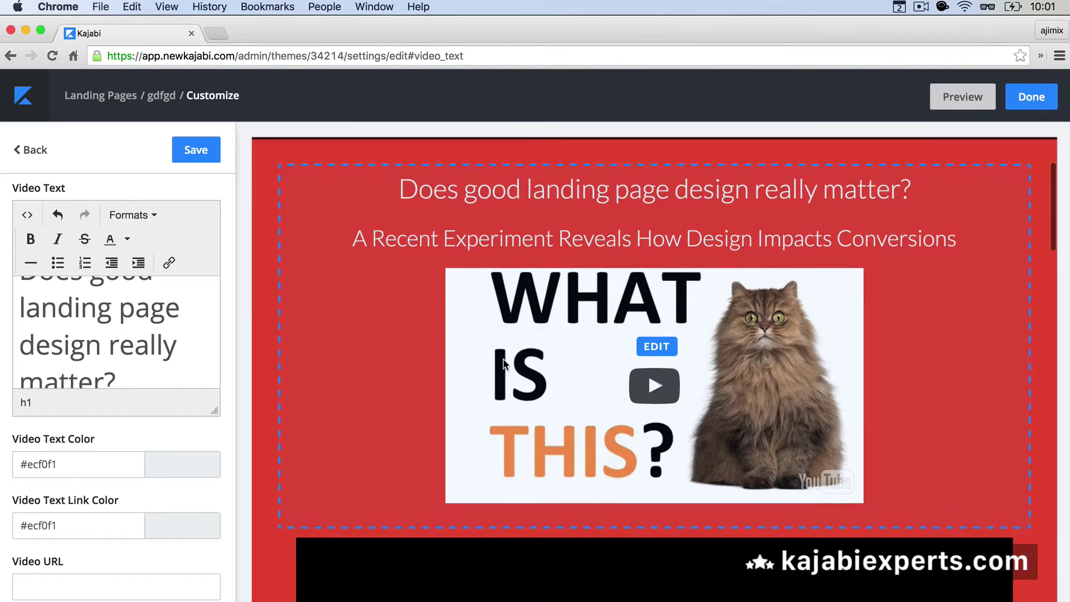
pyautogui.scroll(3, 502, 362)
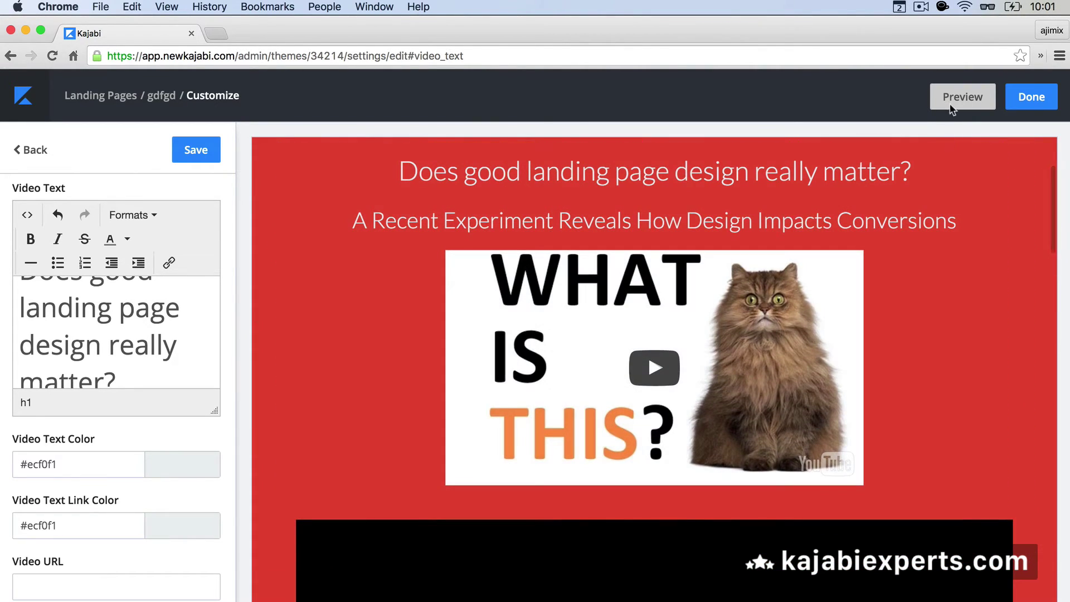
pyautogui.click(961, 98)
# Check the YouTube video in the gdfgd live preview, then go back to the Landing Pages list.
pyautogui.click(254, 29)
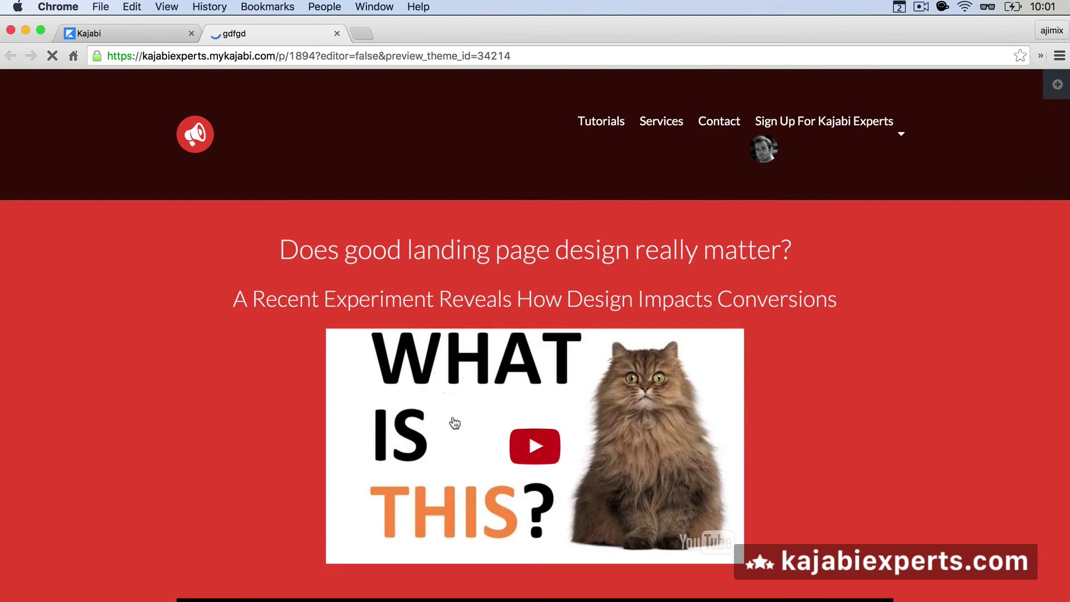
pyautogui.scroll(-2, 212, 407)
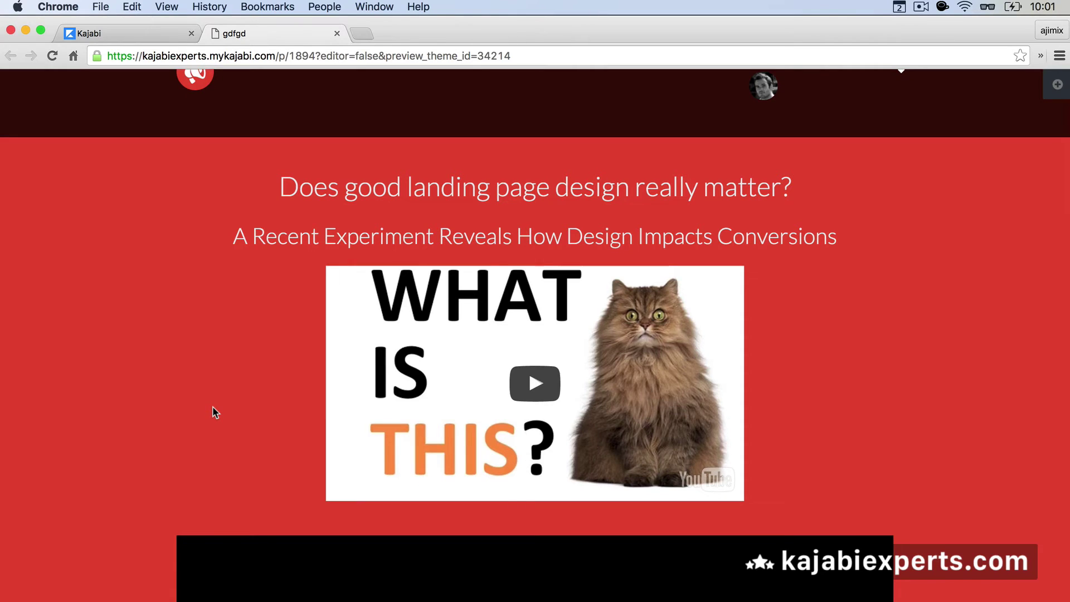
pyautogui.scroll(-10, 212, 407)
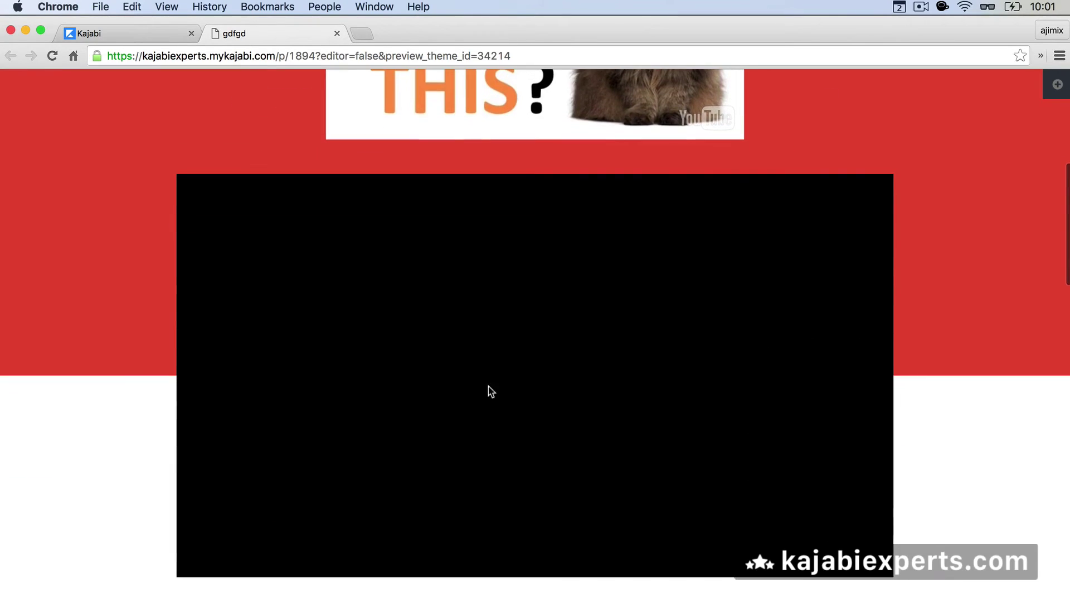
pyautogui.scroll(1, 229, 336)
pyautogui.scroll(-2, 231, 338)
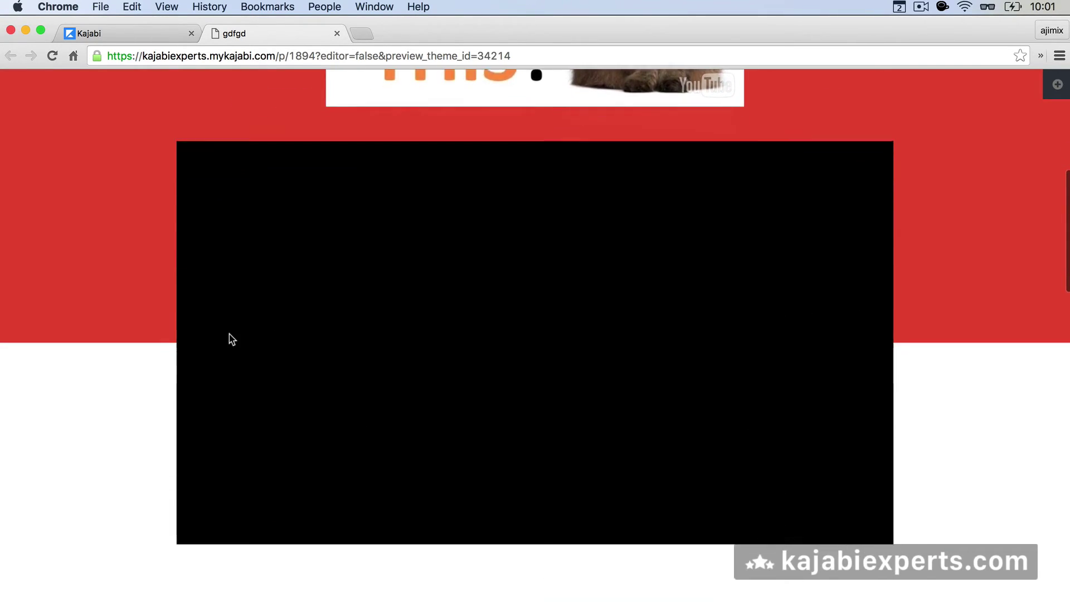
pyautogui.scroll(13, 232, 237)
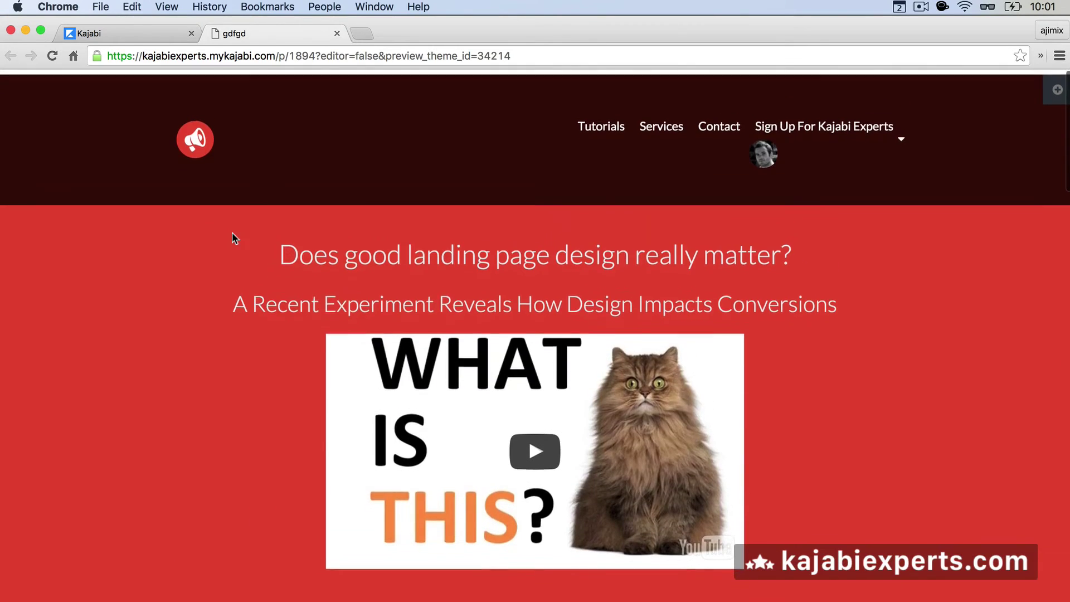
pyautogui.click(142, 33)
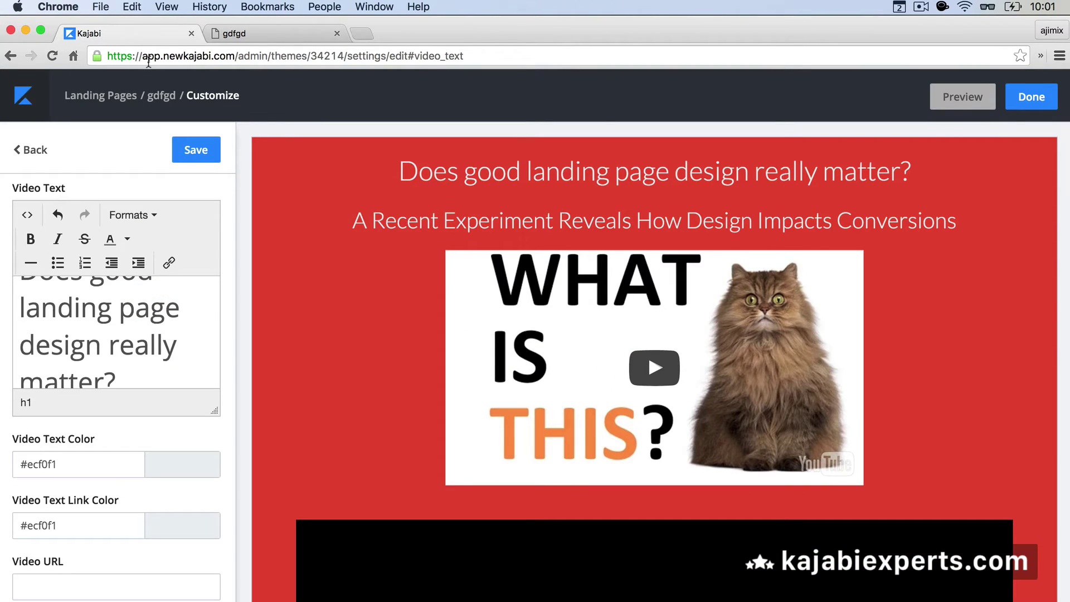
pyautogui.click(114, 102)
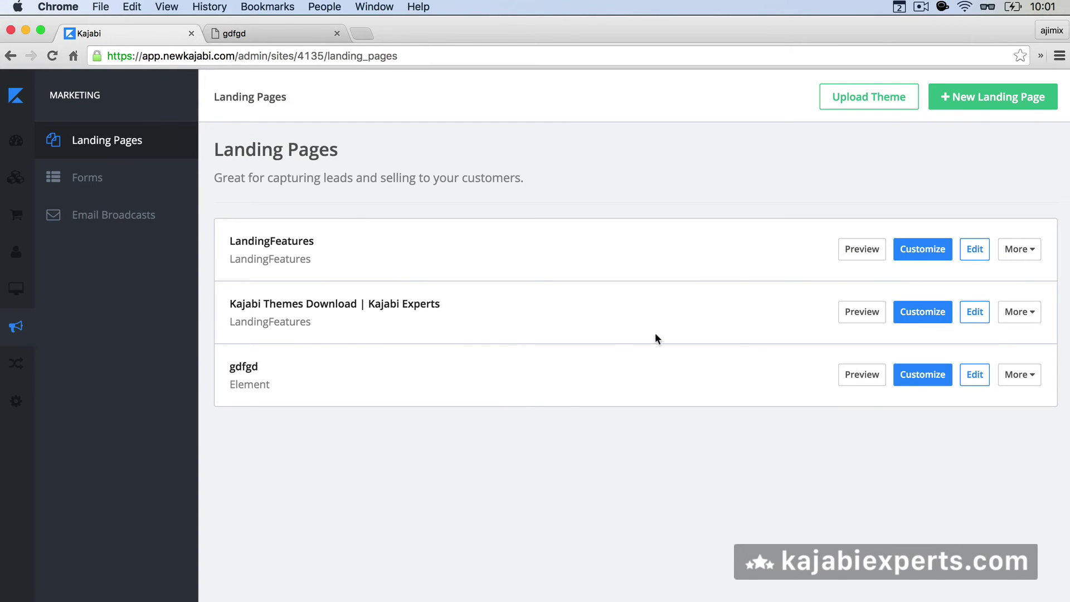
# Open the gdfgd theme code via Edit HTML/CSS and review Templates/index.liquid and its video snippet include.
pyautogui.click(1019, 375)
pyautogui.click(1018, 396)
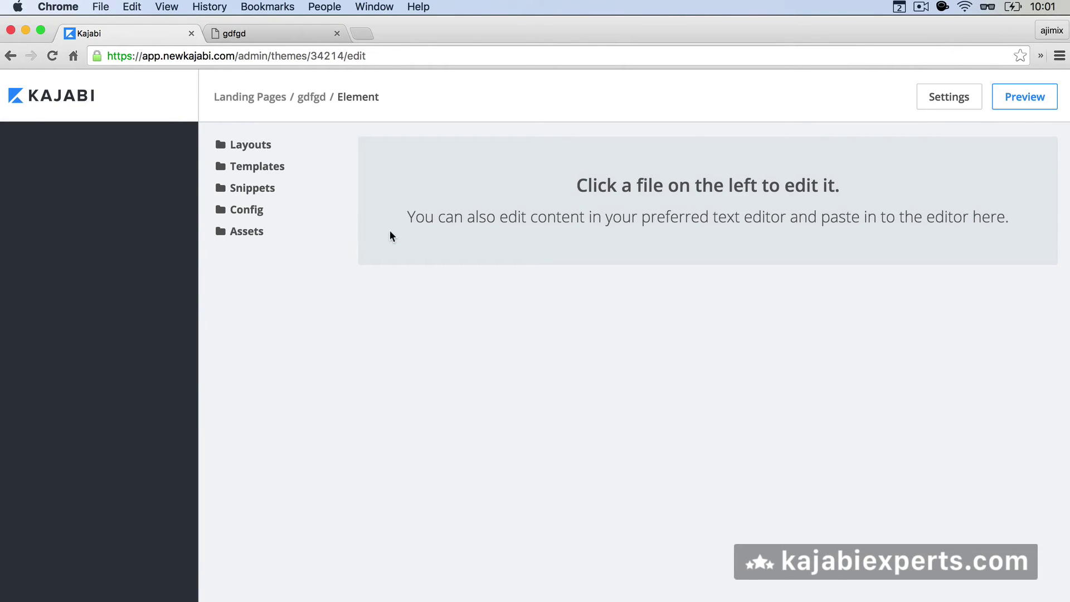
pyautogui.click(243, 167)
pyautogui.click(243, 189)
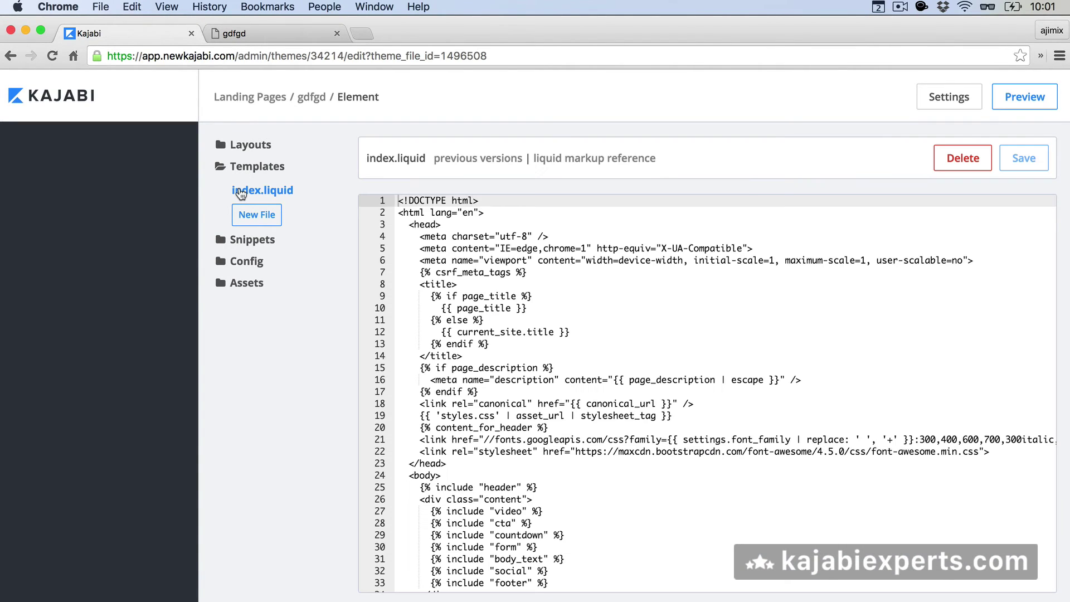
pyautogui.scroll(-3, 444, 383)
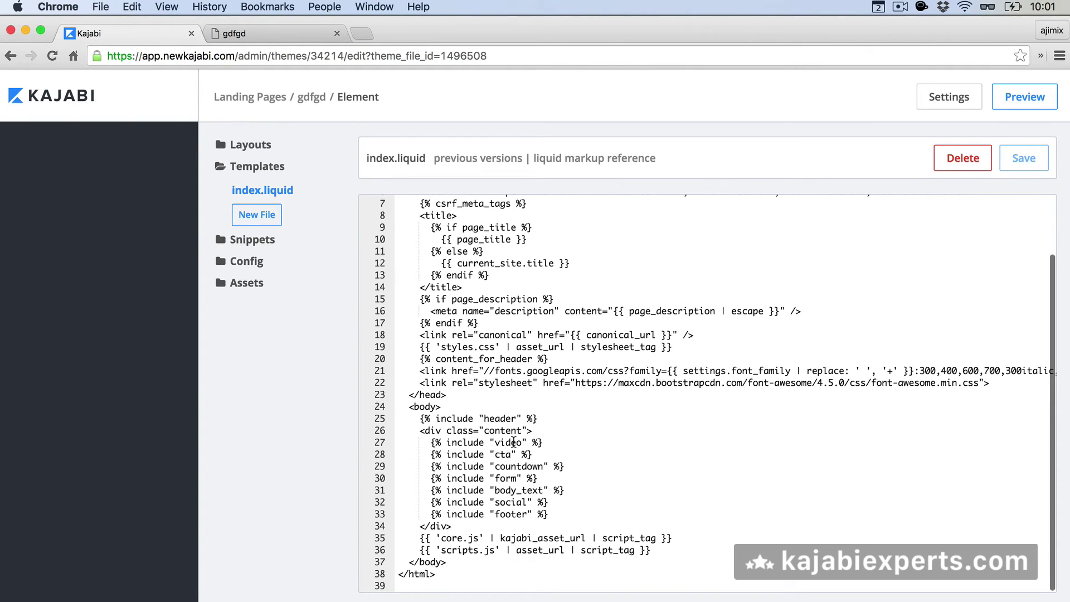
pyautogui.click(236, 36)
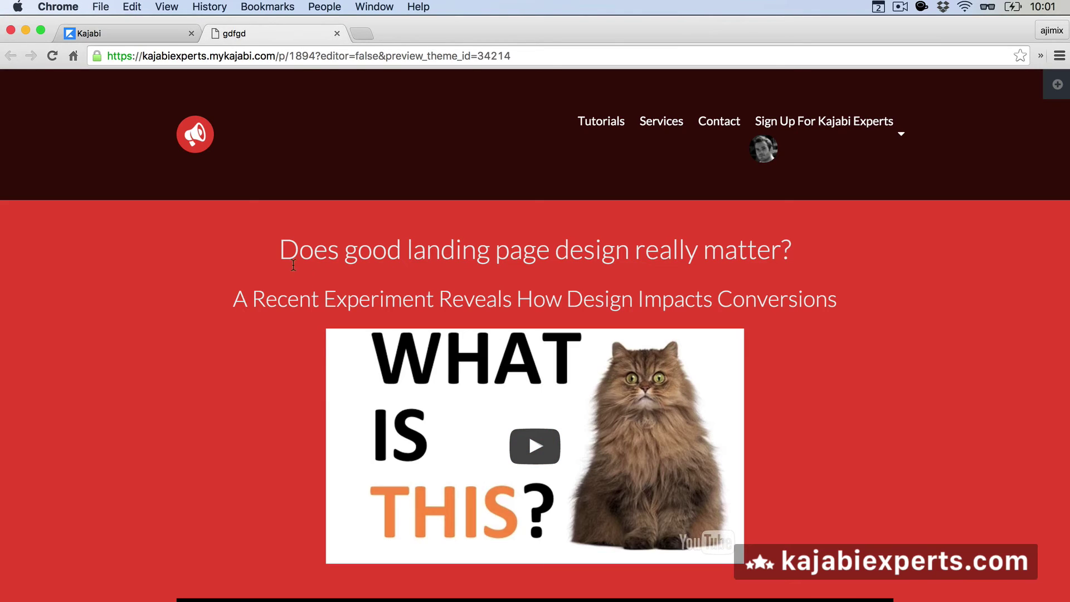
pyautogui.scroll(-5, 244, 363)
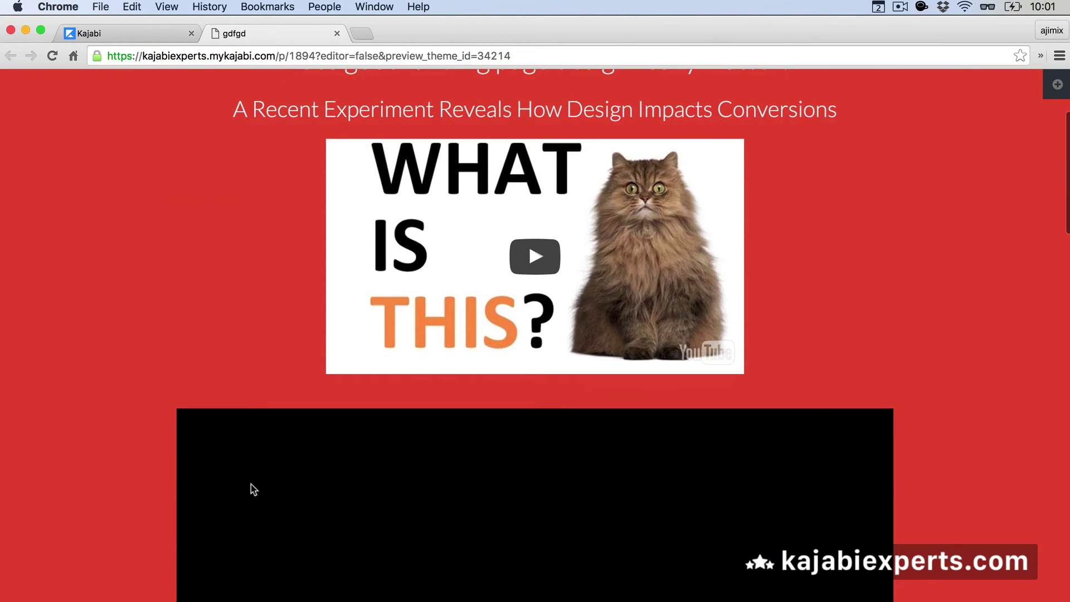
pyautogui.click(149, 36)
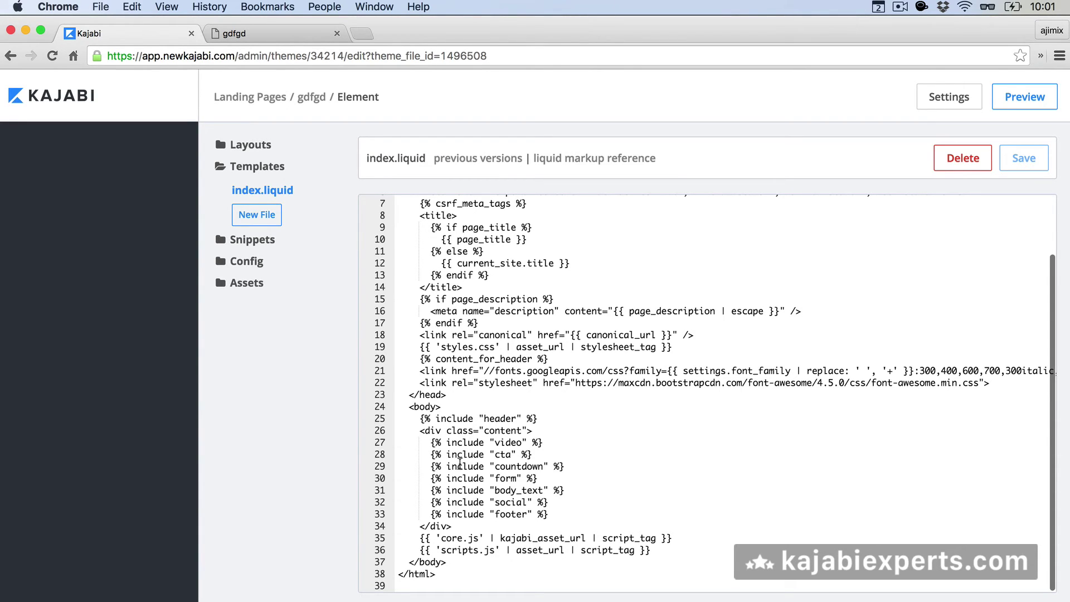
# Open Snippets/video.liquid and delete the video-container block on lines 11–19.
pyautogui.click(270, 247)
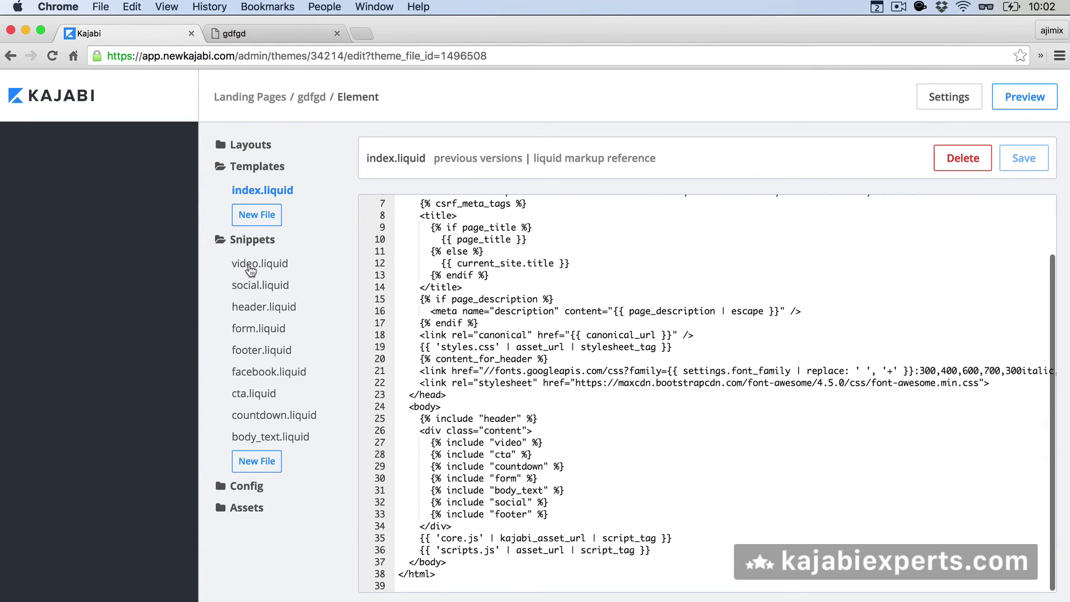
pyautogui.click(251, 269)
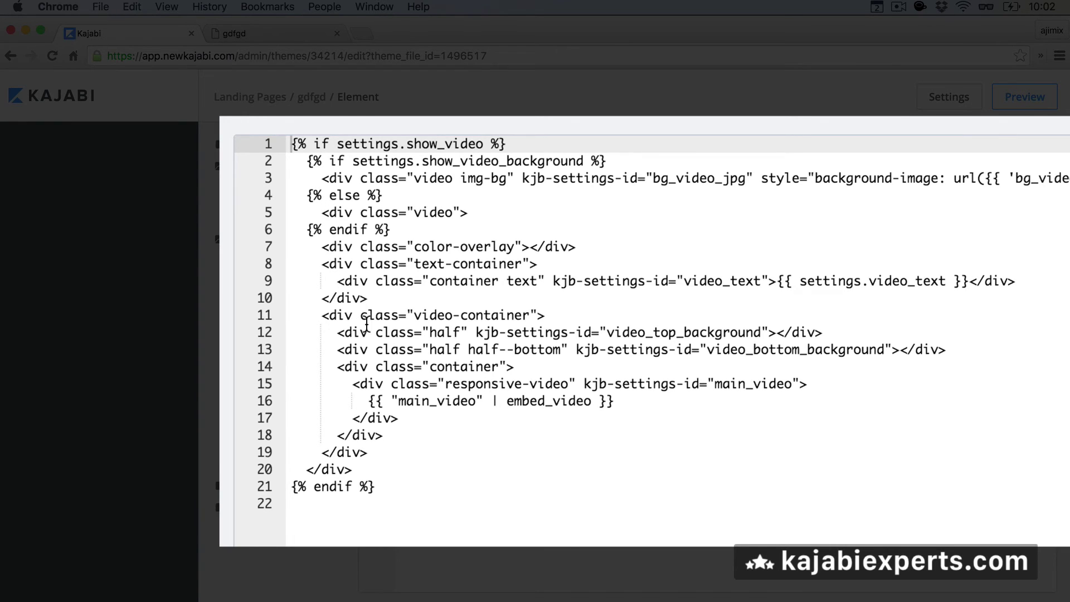
pyautogui.moveTo(414, 315); pyautogui.dragTo(531, 315)
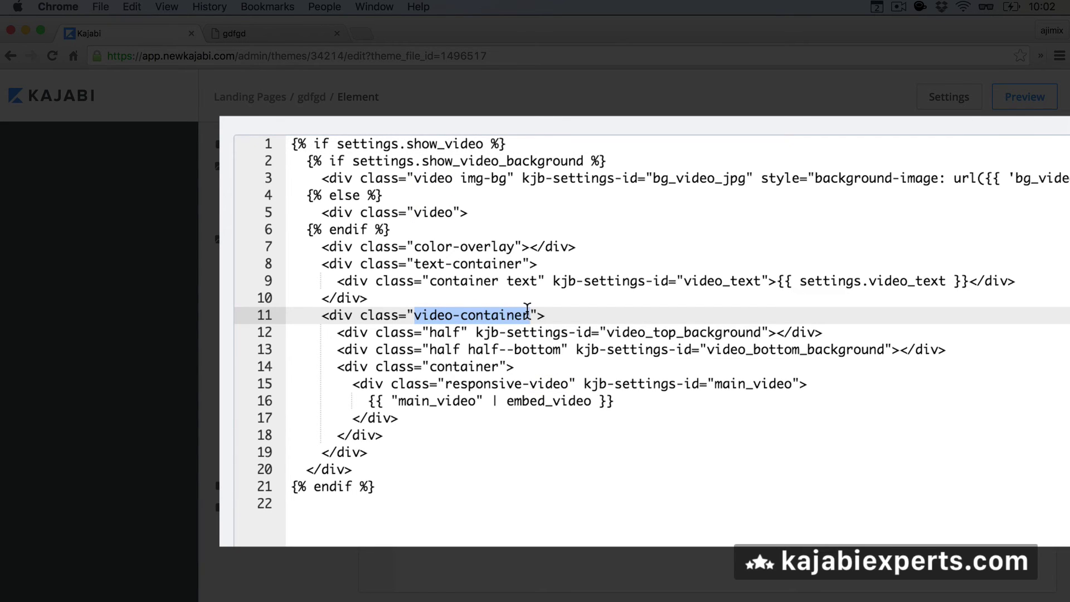
pyautogui.click(499, 314)
pyautogui.click(452, 315)
pyautogui.moveTo(452, 315); pyautogui.dragTo(407, 315)
pyautogui.click(406, 315)
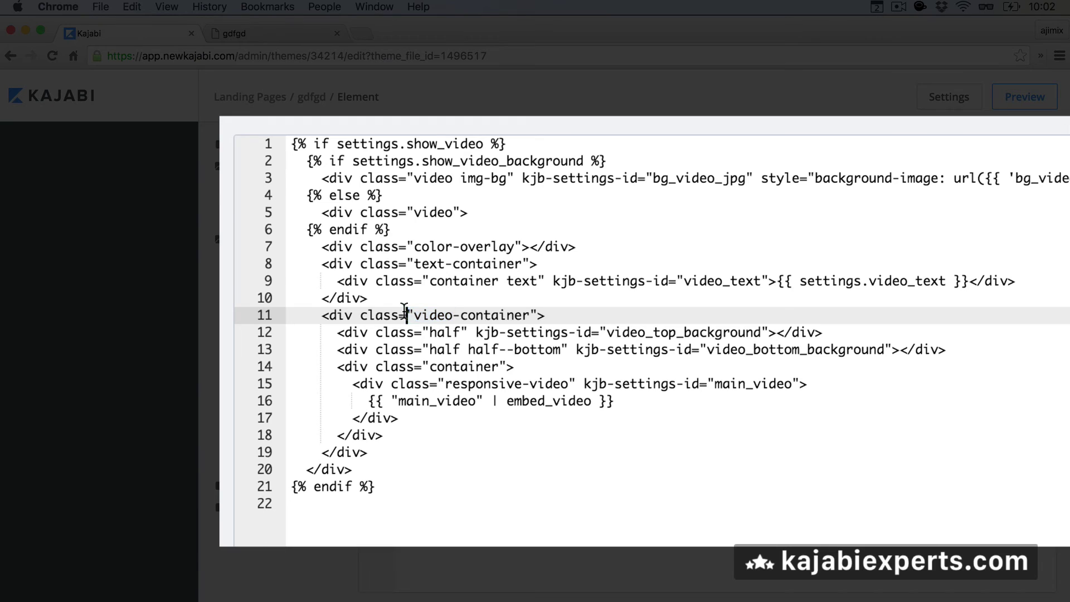
pyautogui.doubleClick(539, 401)
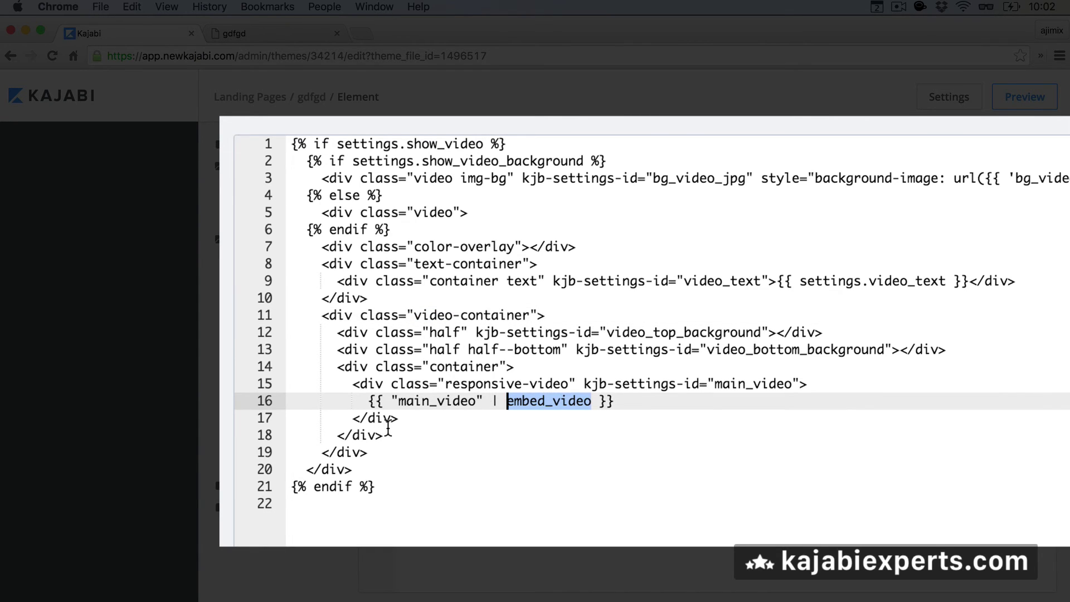
pyautogui.click(379, 453)
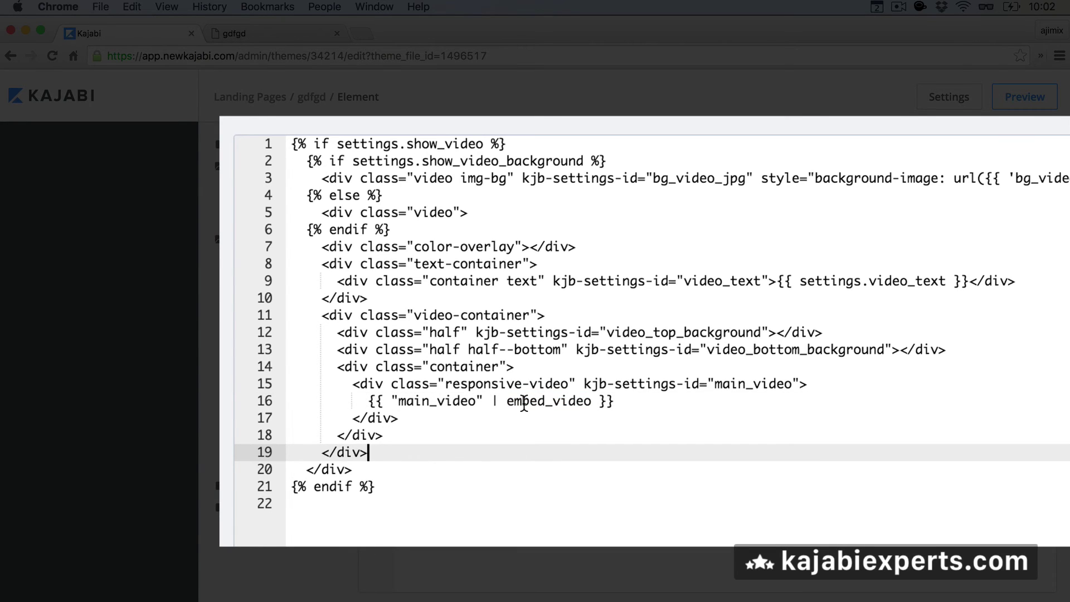
pyautogui.keyDown('shift'); pyautogui.click(321, 315); pyautogui.keyUp('shift')
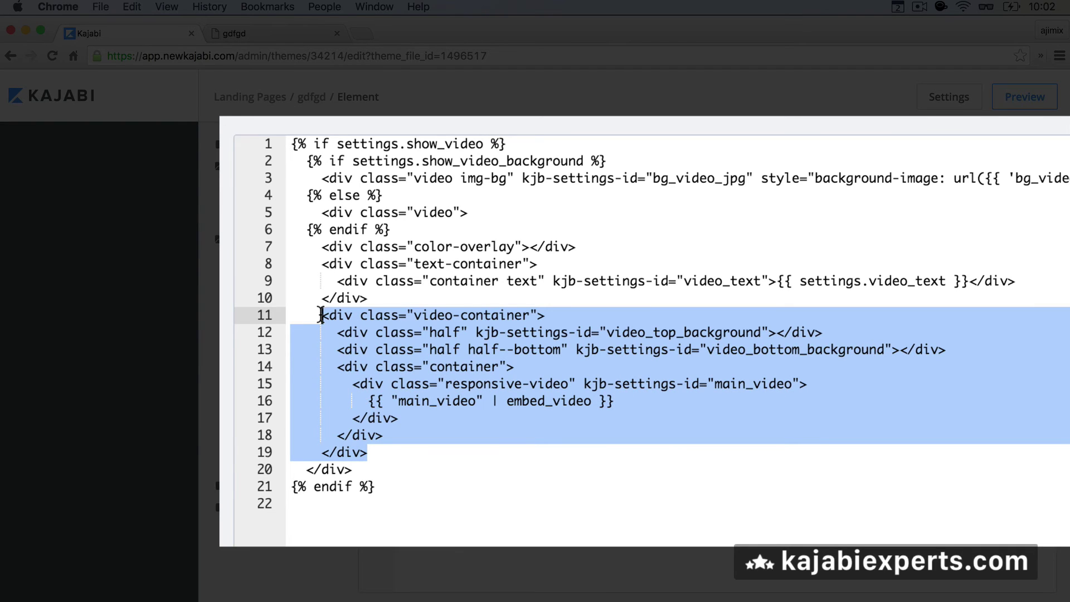
pyautogui.press('BackSpace')
pyautogui.press('BackSpace')
pyautogui.press('BackSpace')
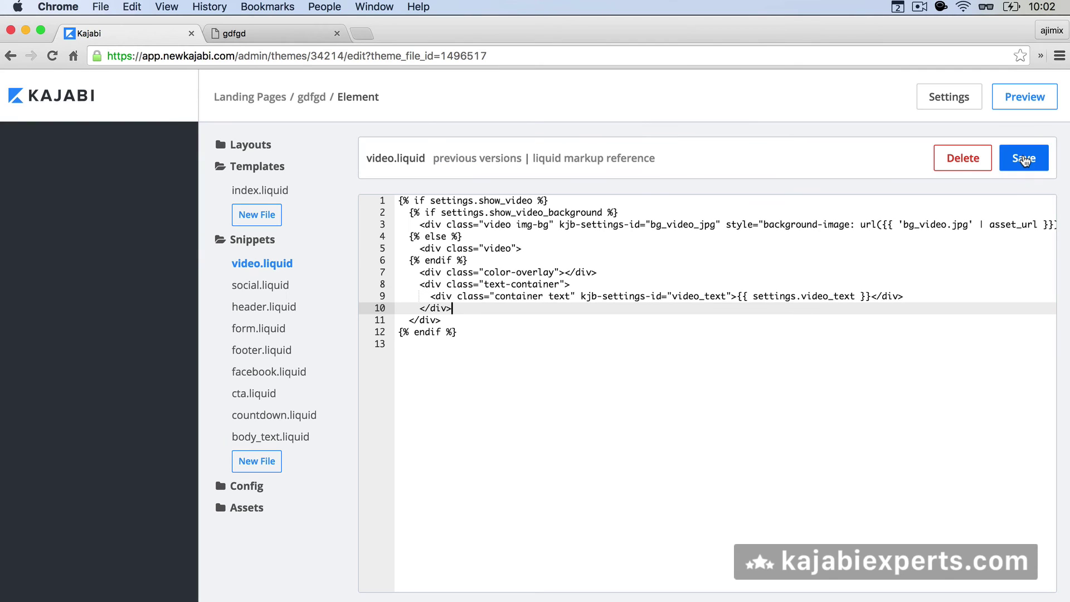
# Save video.liquid and reload the gdfgd preview to confirm the empty black block is gone.
pyautogui.click(1024, 160)
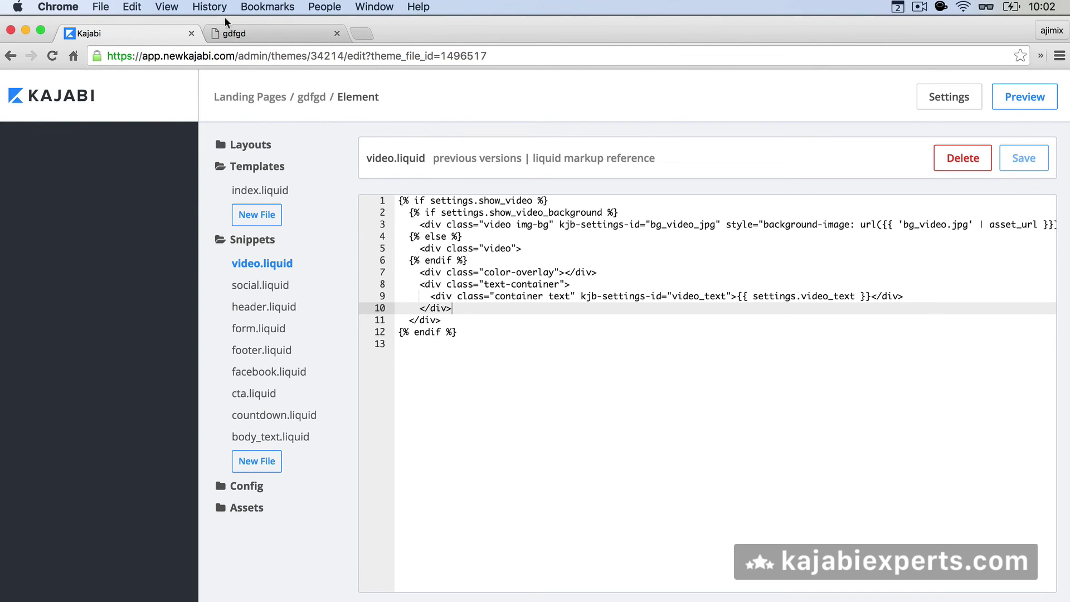
pyautogui.click(229, 35)
pyautogui.click(51, 56)
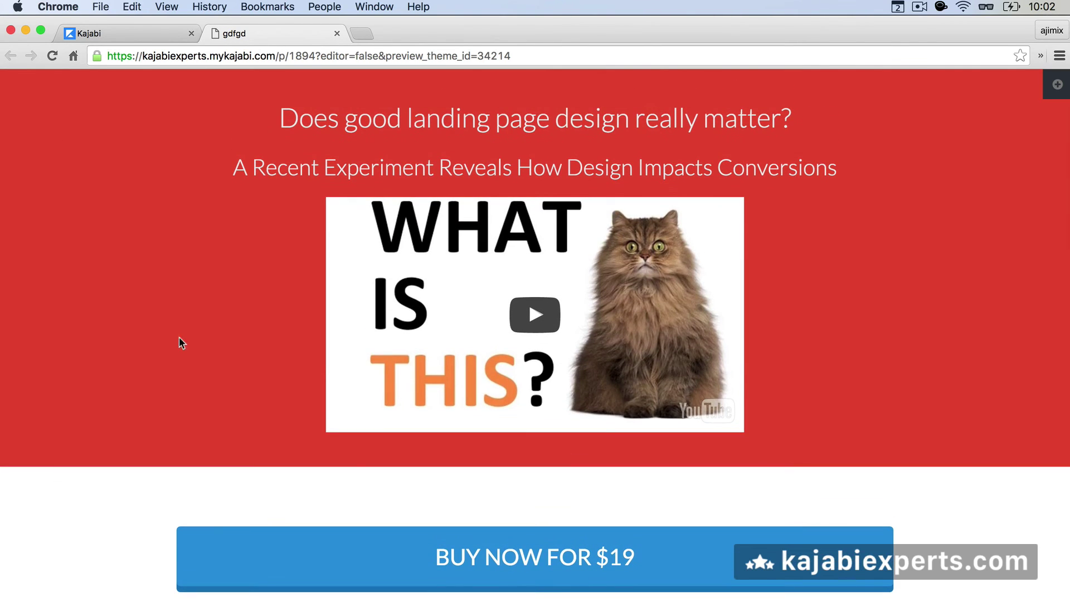
pyautogui.scroll(2, 234, 418)
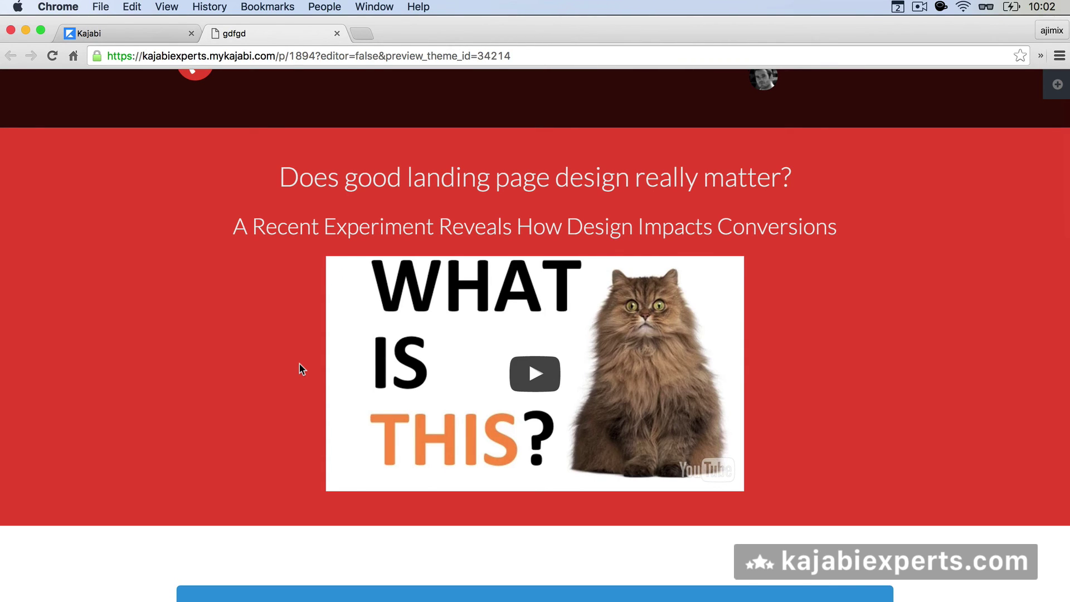
pyautogui.scroll(-1, 299, 363)
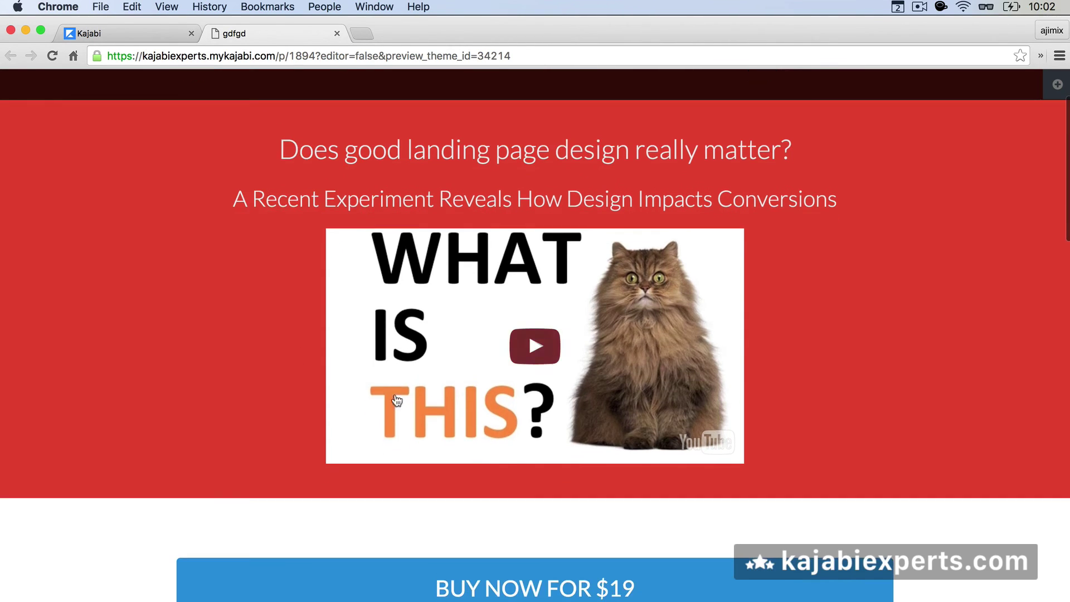
pyautogui.scroll(1, 230, 403)
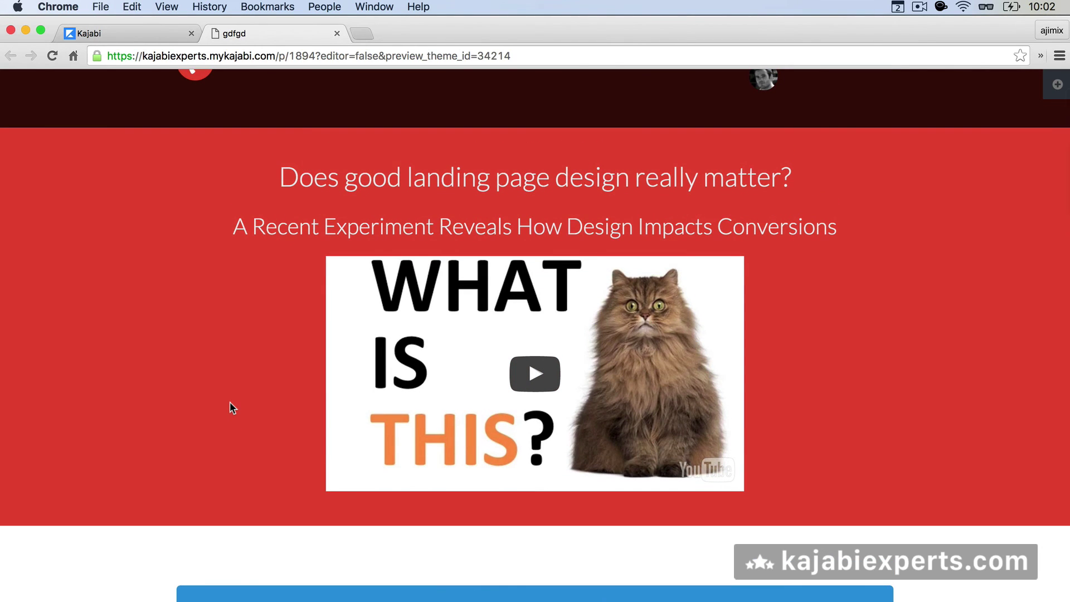
pyautogui.click(146, 37)
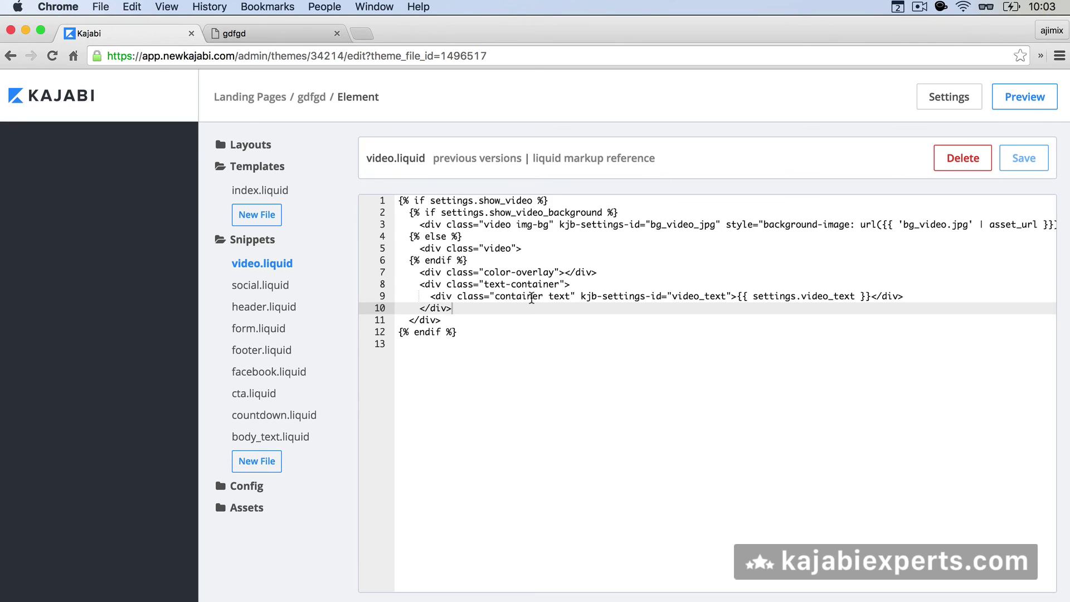